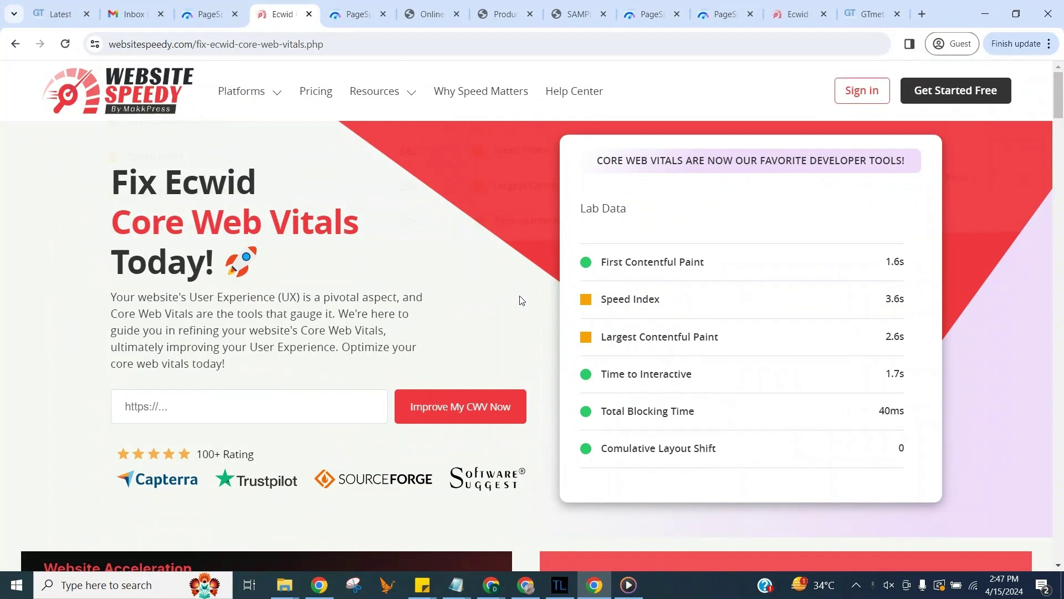
click(304, 407)
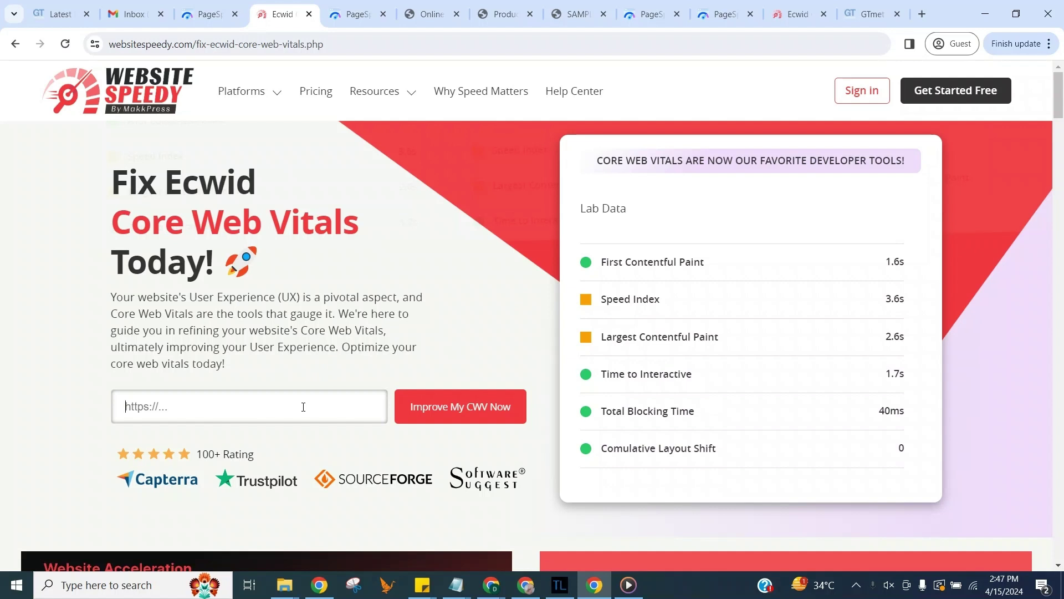
Step: Submit the pasted store URL, then sign up with the account name and e-mail address
text(https://onlineestoreee.company.site/)
click(449, 409)
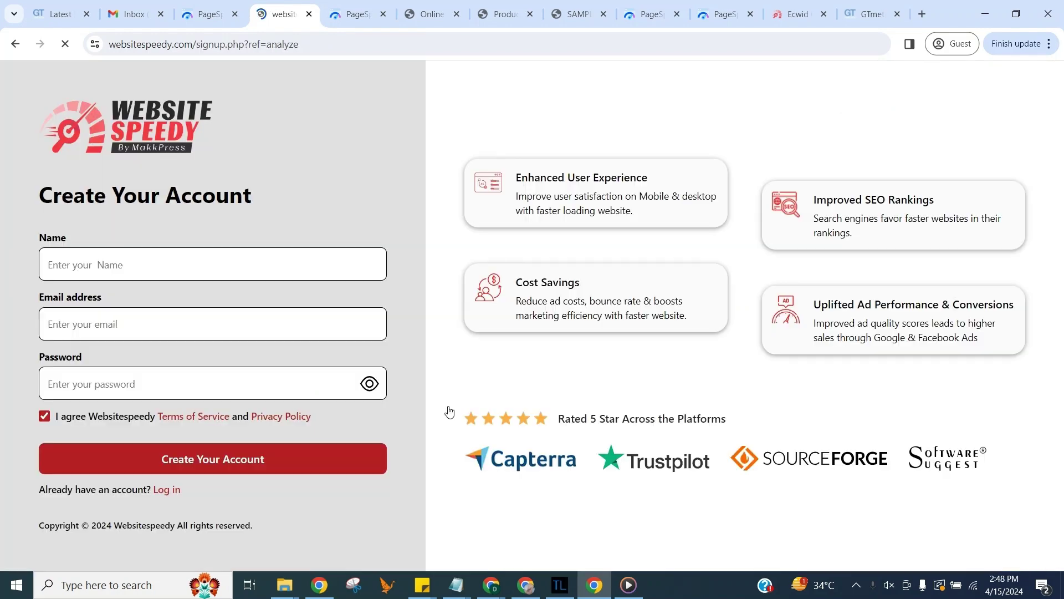
click(323, 263)
text(Da)
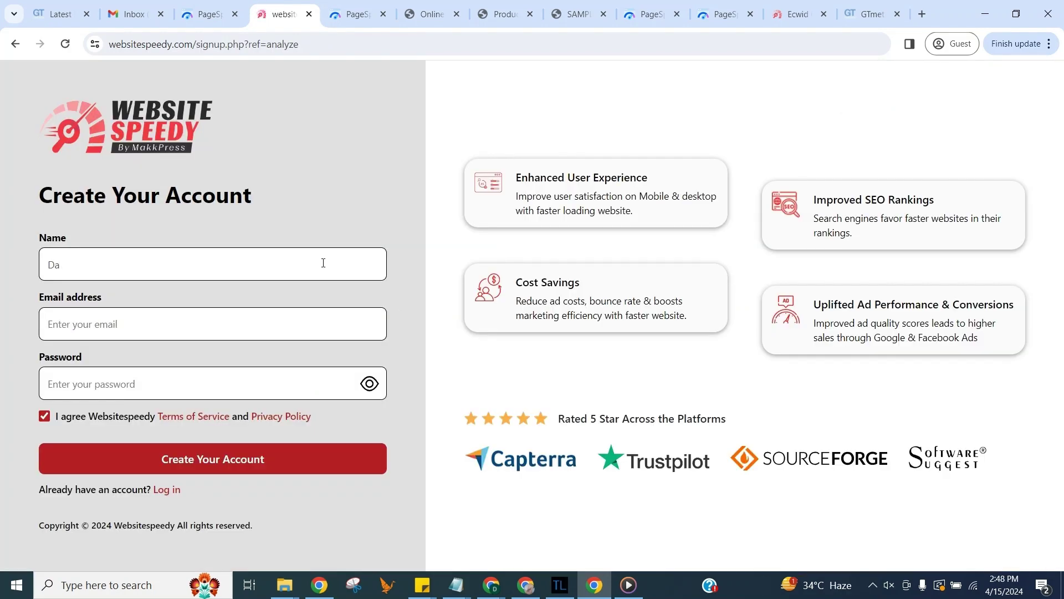
text(vid)
click(286, 324)
click(197, 453)
Step: Answer the setup questions: platform Other named Ecwid, the website address, and Google as discovery source
scroll(525, 333, down, 5)
click(291, 366)
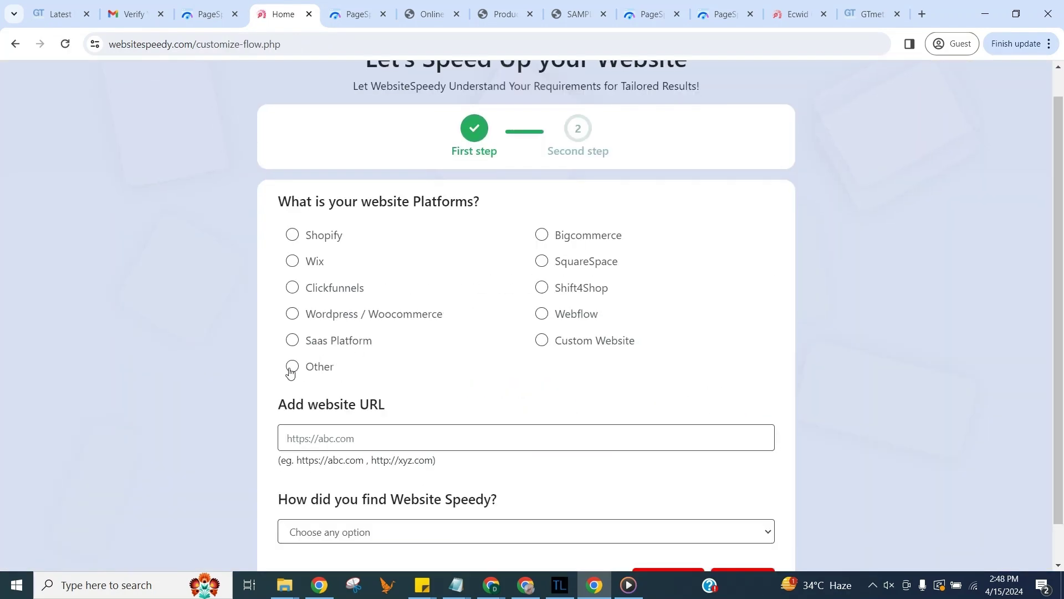
click(332, 404)
text(Ecwid)
click(410, 480)
text(https://onlineestoreee.company.site)
scroll(438, 388, down, 2)
click(525, 488)
click(297, 371)
Step: Choose the free Basic Plan to open the dashboard showing 78/100 desktop, 64/100 mobile
click(744, 537)
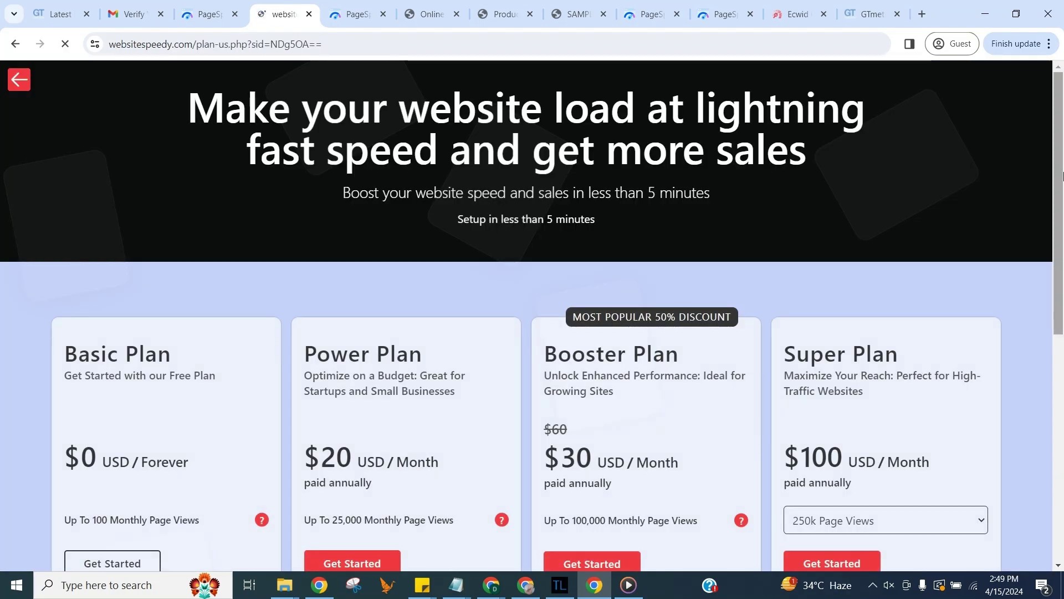
drag(1059, 171, 1059, 311)
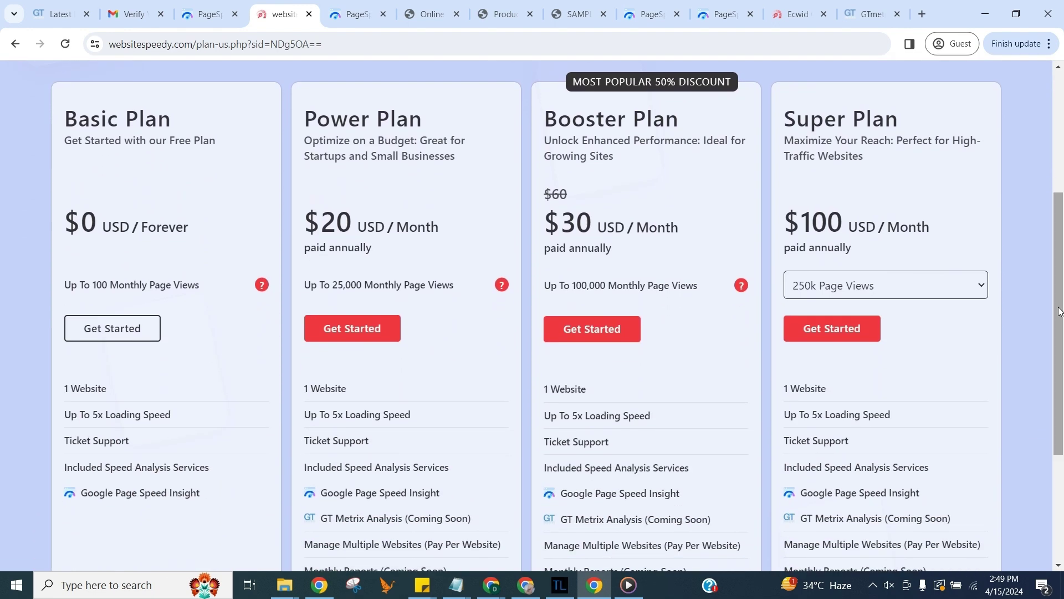
click(141, 330)
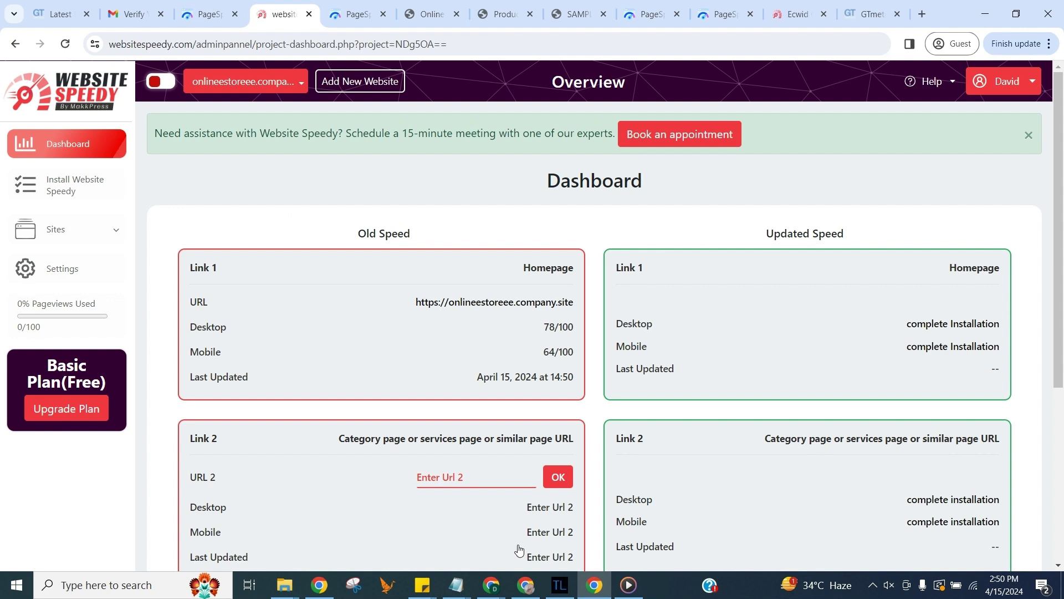
Step: Go to the Install Website Speedy page and scroll to the URL fields
click(115, 232)
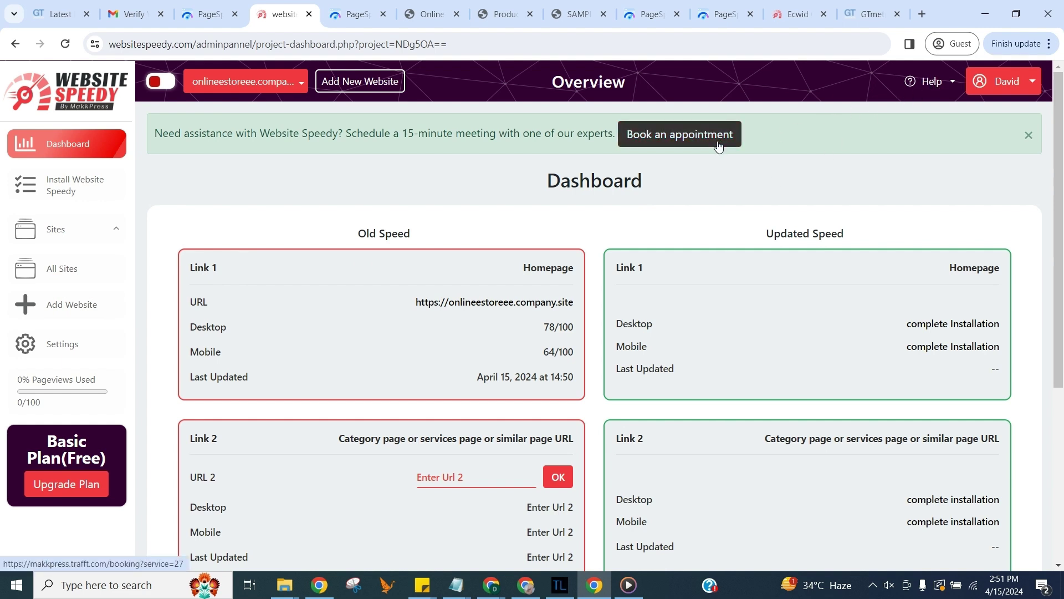
click(91, 187)
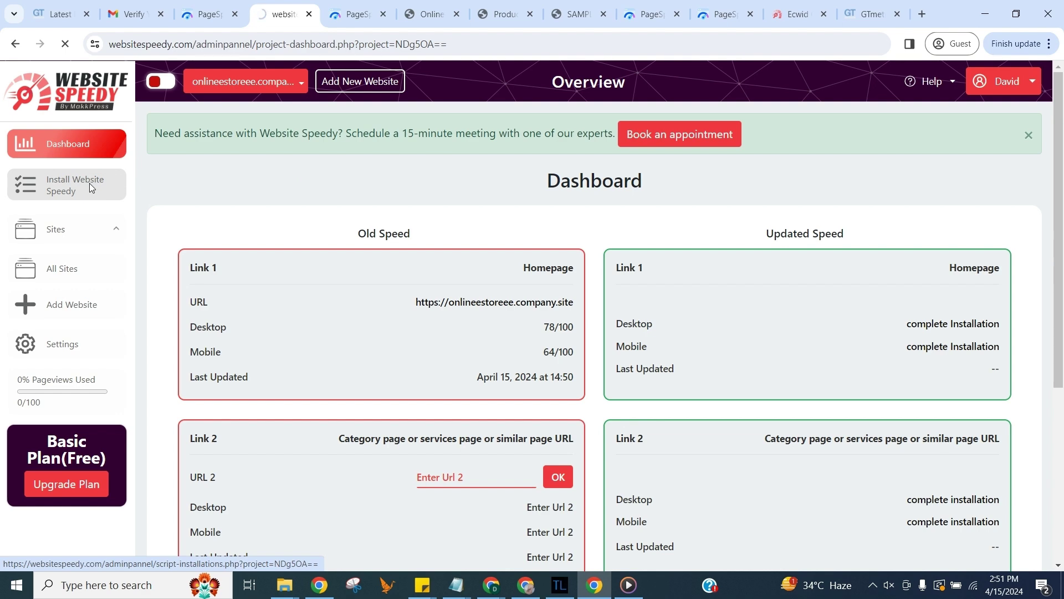
scroll(622, 340, down, 3)
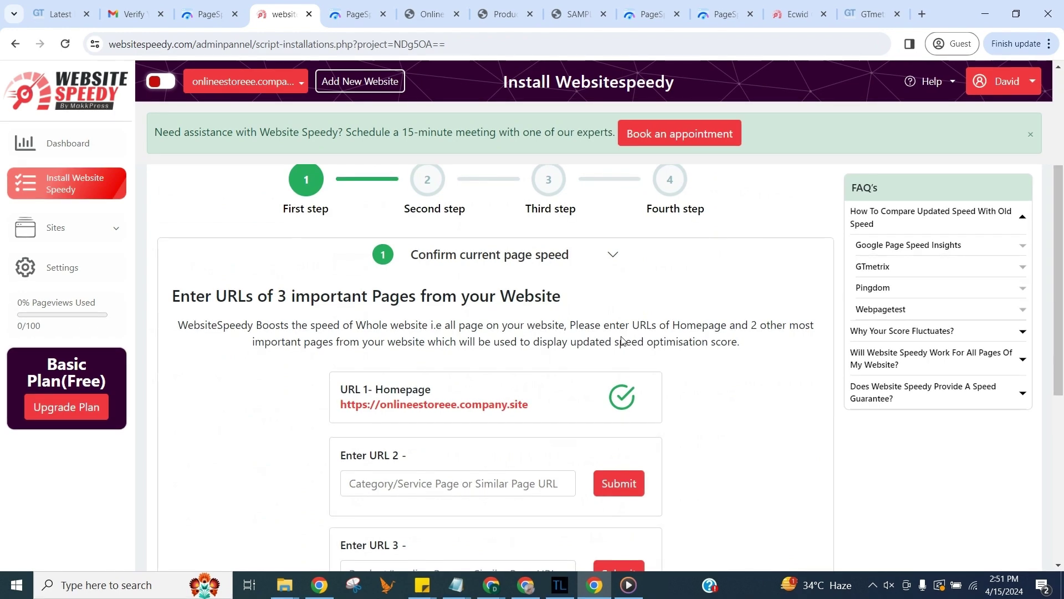
scroll(622, 340, down, 3)
Step: Submit the /products/ page as URL 2 and the SAMPLE-Yellow-Solid-Jumpsuit page as URL 3
click(539, 350)
text(https://onlineestoreee.company.site/products/)
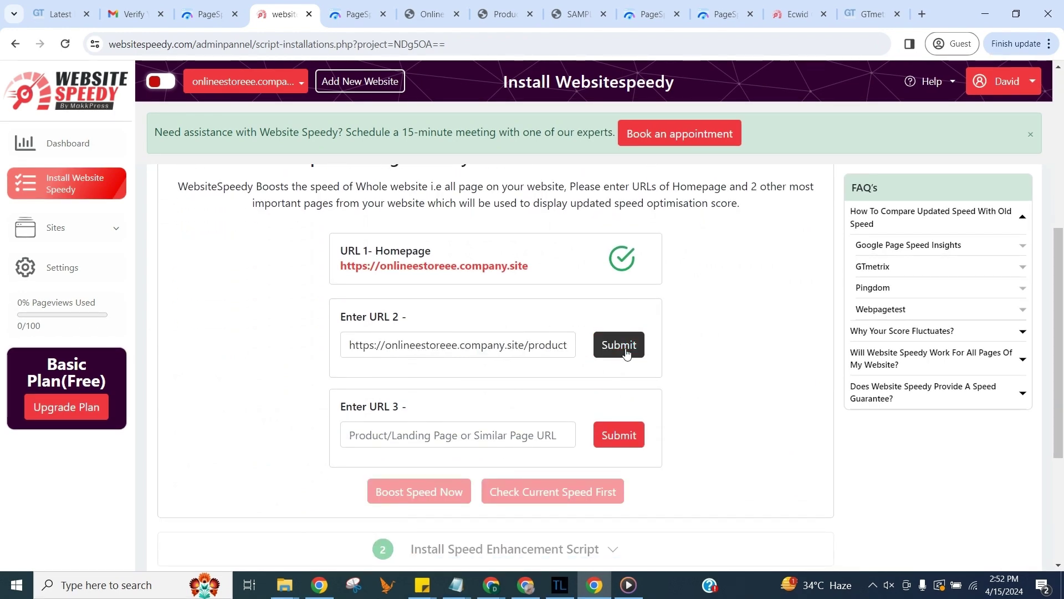
click(619, 345)
click(552, 411)
text(https://onlineestoreee.company.site/products/SAMPLE-Yellow-Solid-Jumpsuit-p632829416)
click(619, 410)
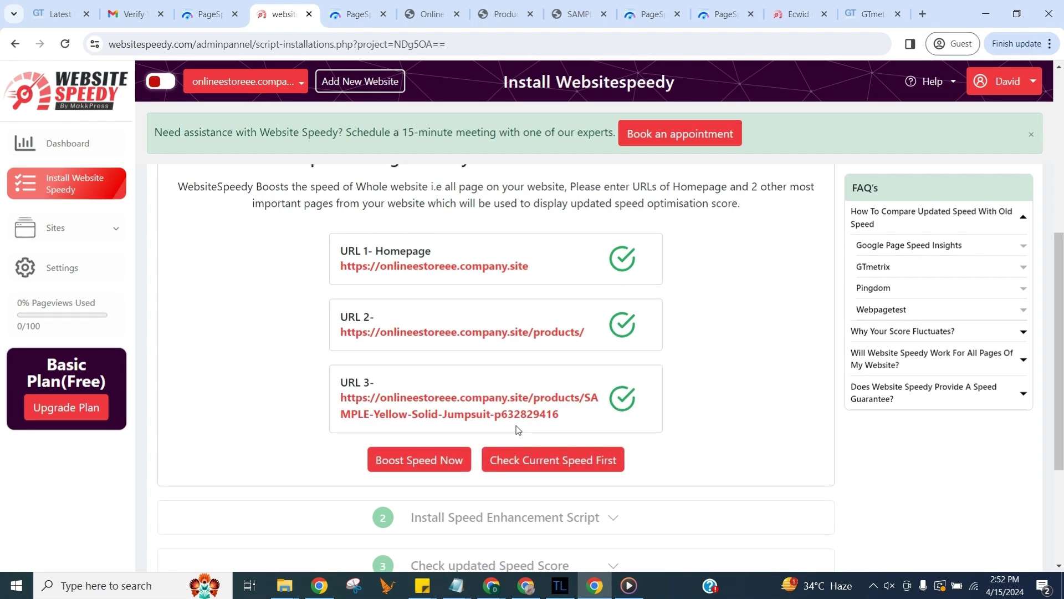
Step: Generate the install script with Boost Speed Now, then review PageSpeed desktop Performance 81, SEO 83
click(446, 463)
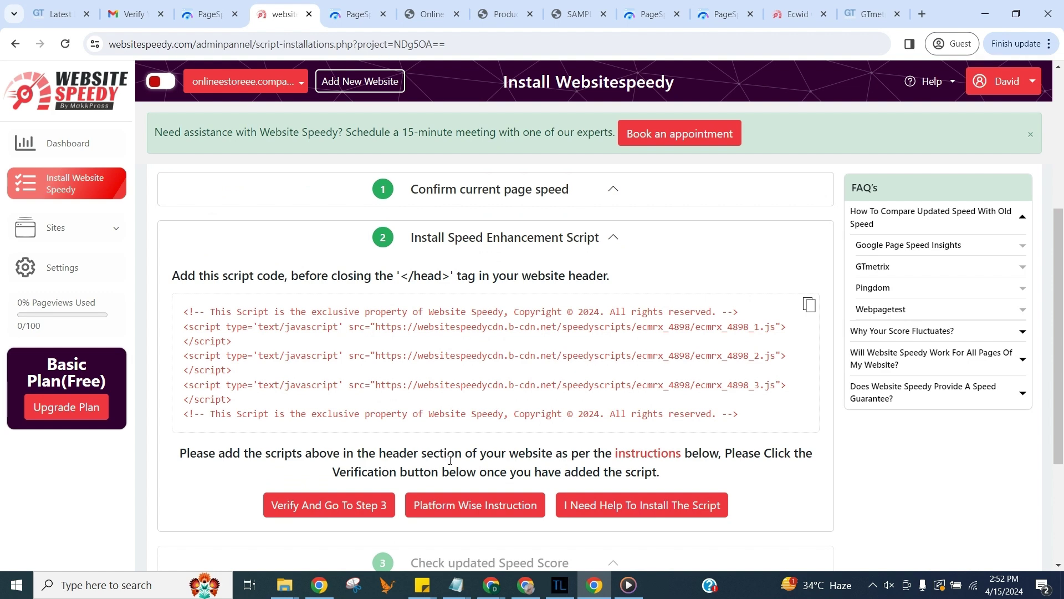
click(216, 22)
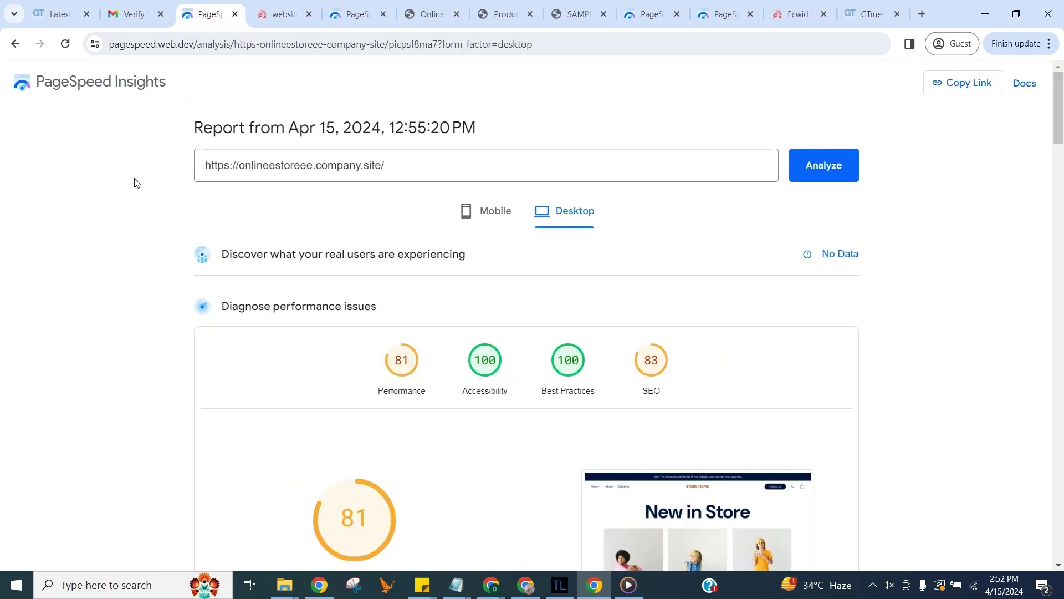
scroll(132, 188, down, 6)
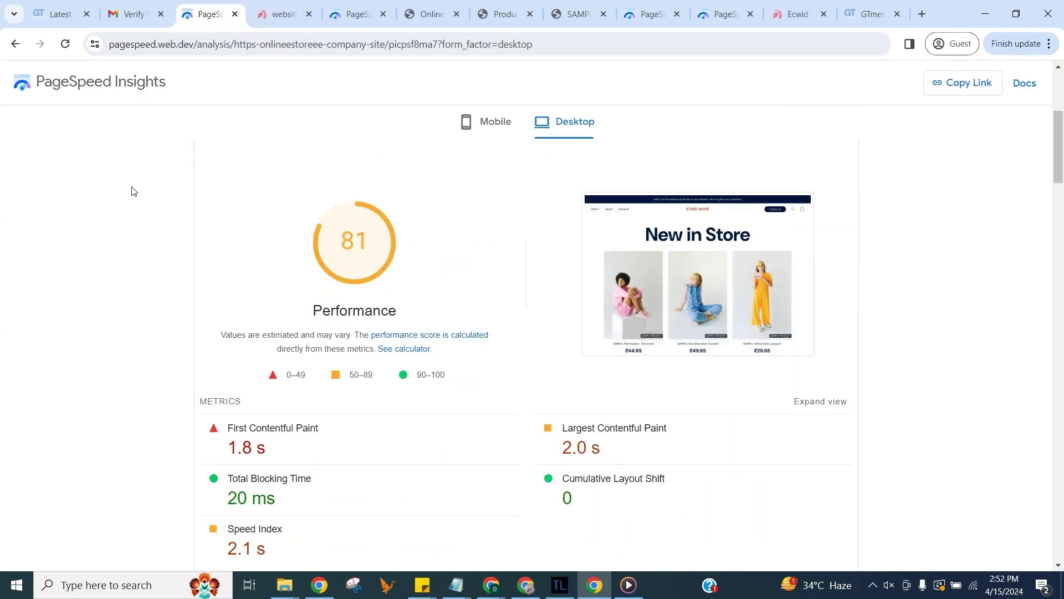
scroll(131, 191, up, 5)
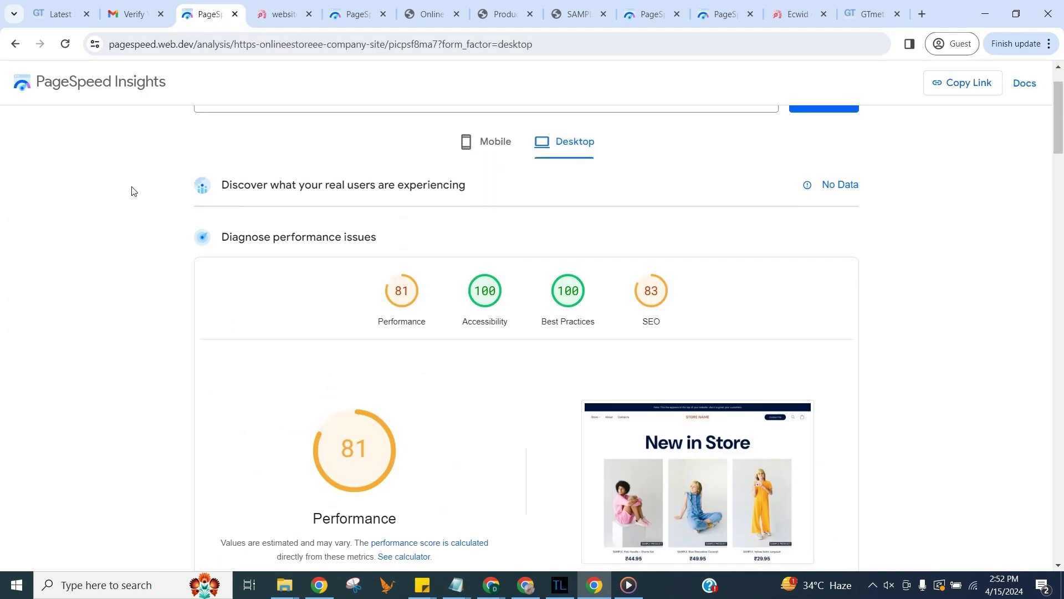
Step: Copy the speed enhancement script from the Website Speedy install page
click(283, 15)
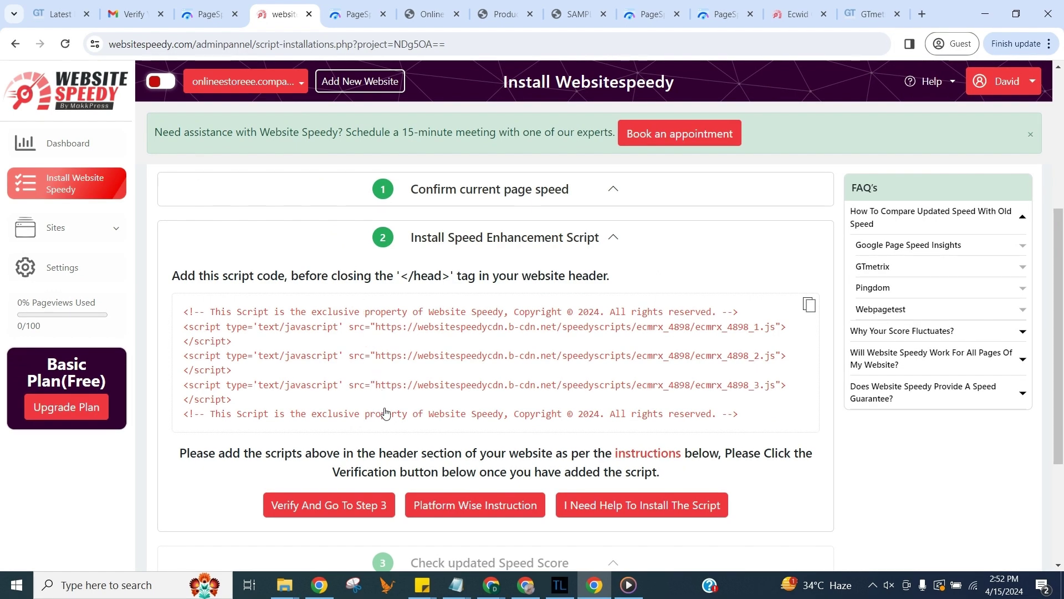
click(808, 306)
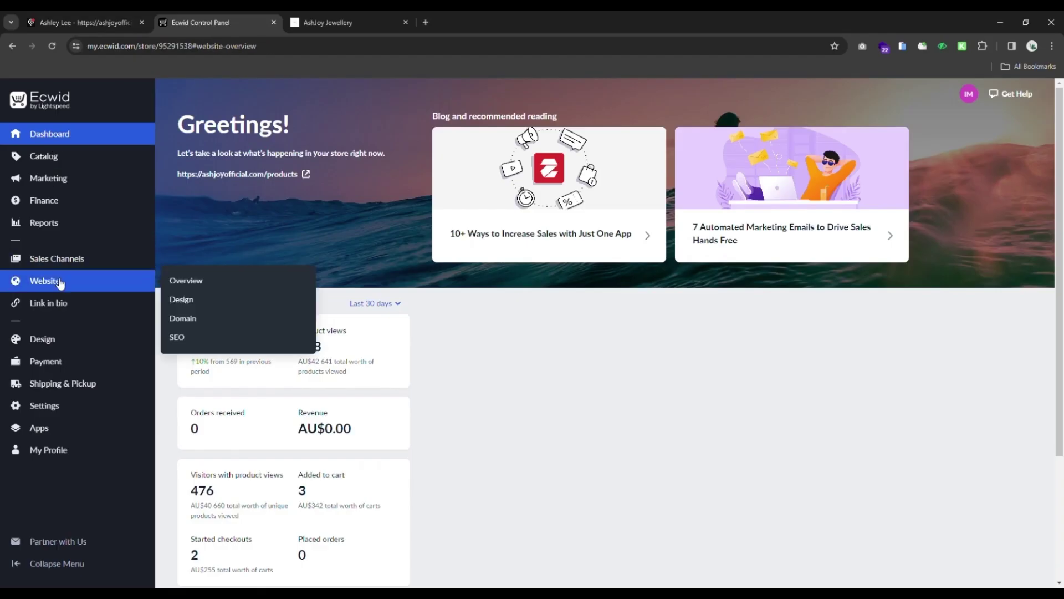
Step: Paste the Website Speedy script into Ecwid's Website Custom JavaScript code and save it
click(60, 282)
scroll(302, 335, down, 10)
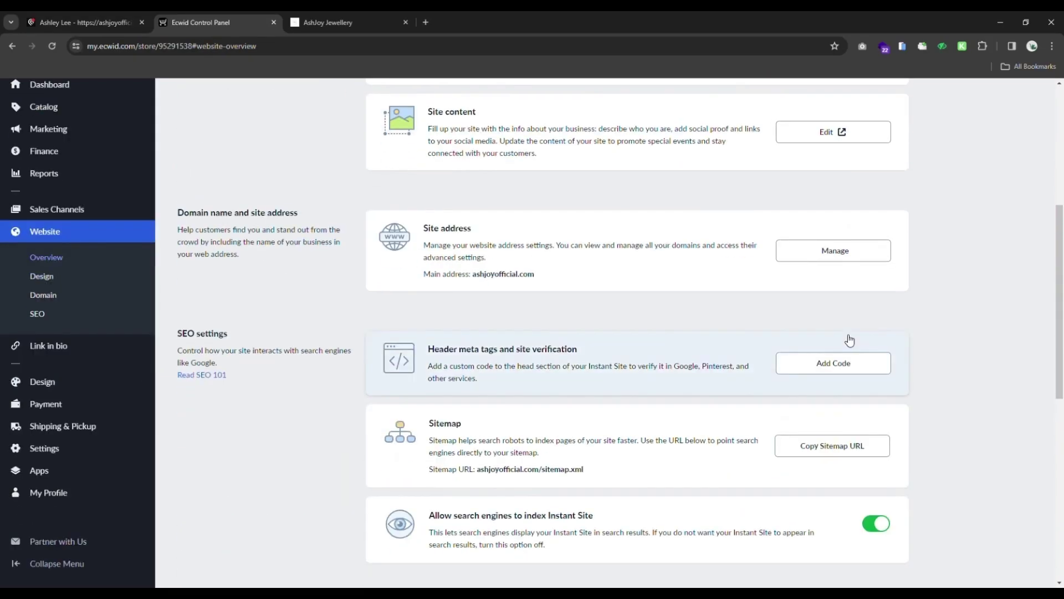
scroll(413, 470, down, 3)
click(431, 248)
key(ctrl+v)
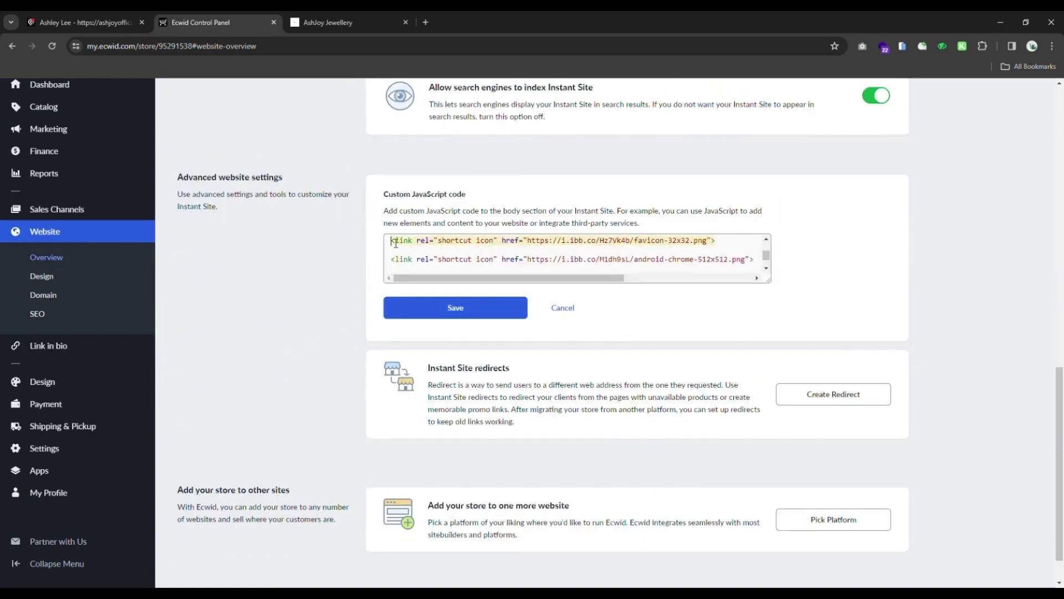
click(442, 308)
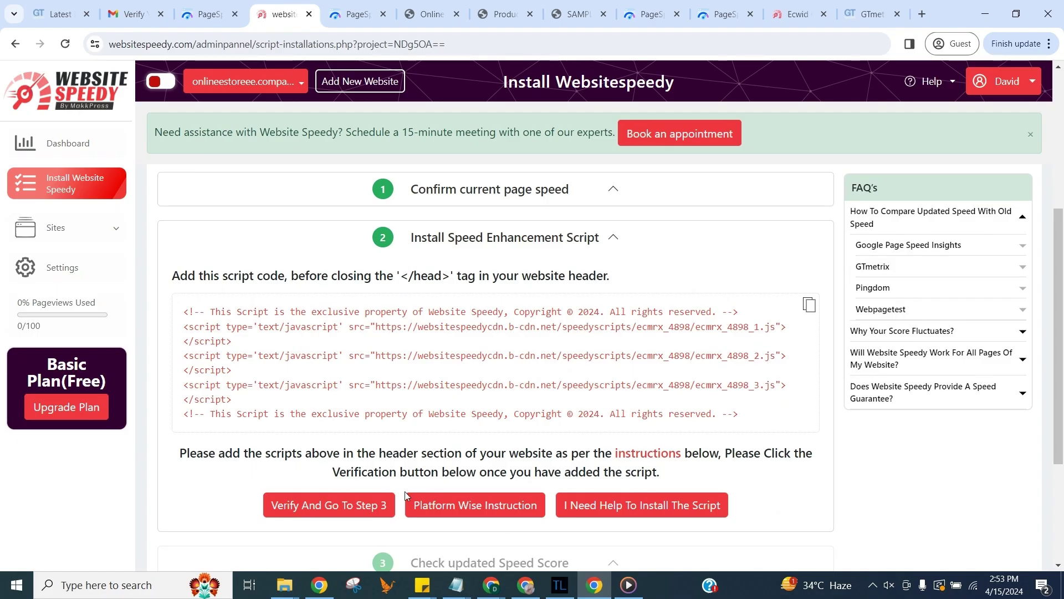
Step: Verify the install and compare results: URL1 92/100, URL3 41 to 65/100, PageSpeed desktop 91
click(384, 504)
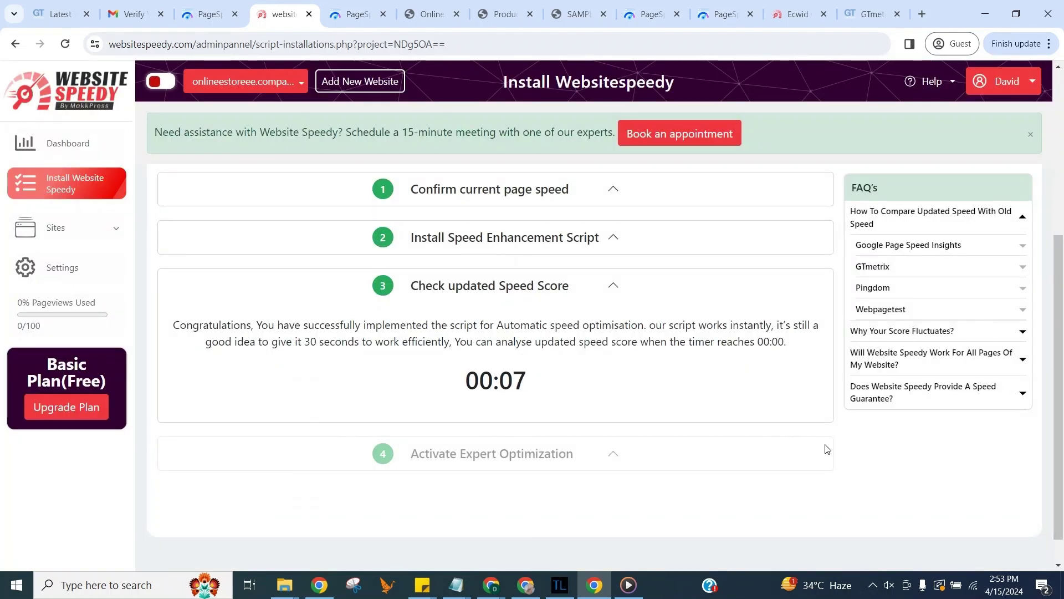
click(539, 439)
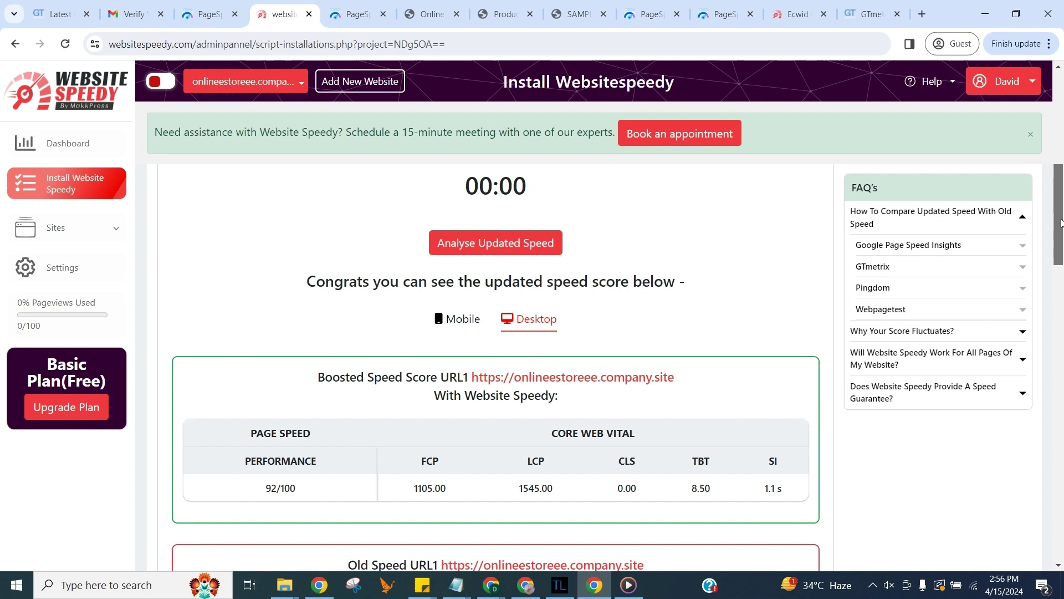
drag(1062, 222, 1062, 424)
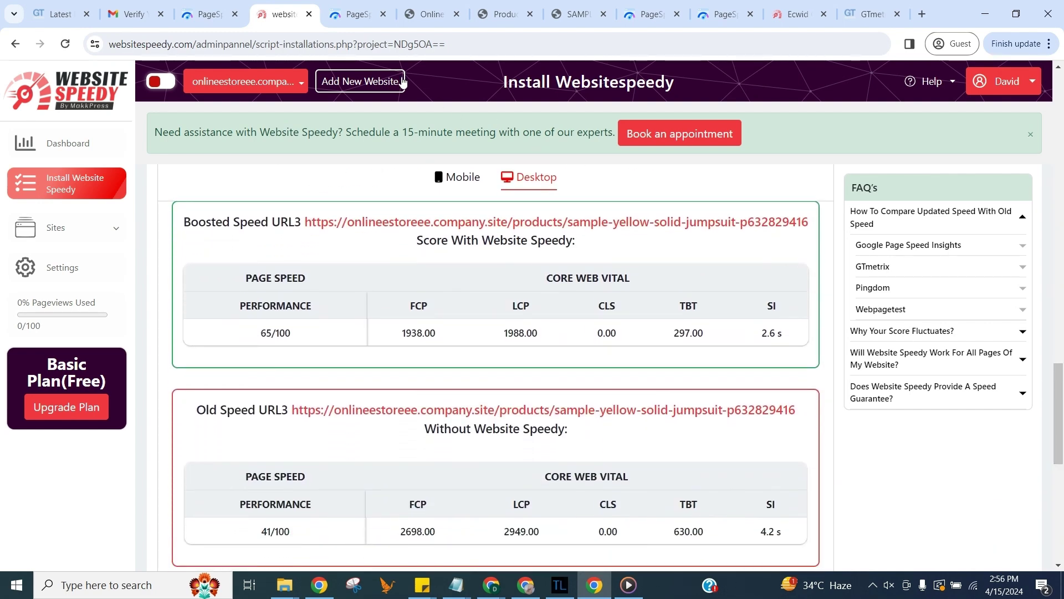
click(355, 15)
scroll(981, 263, down, 3)
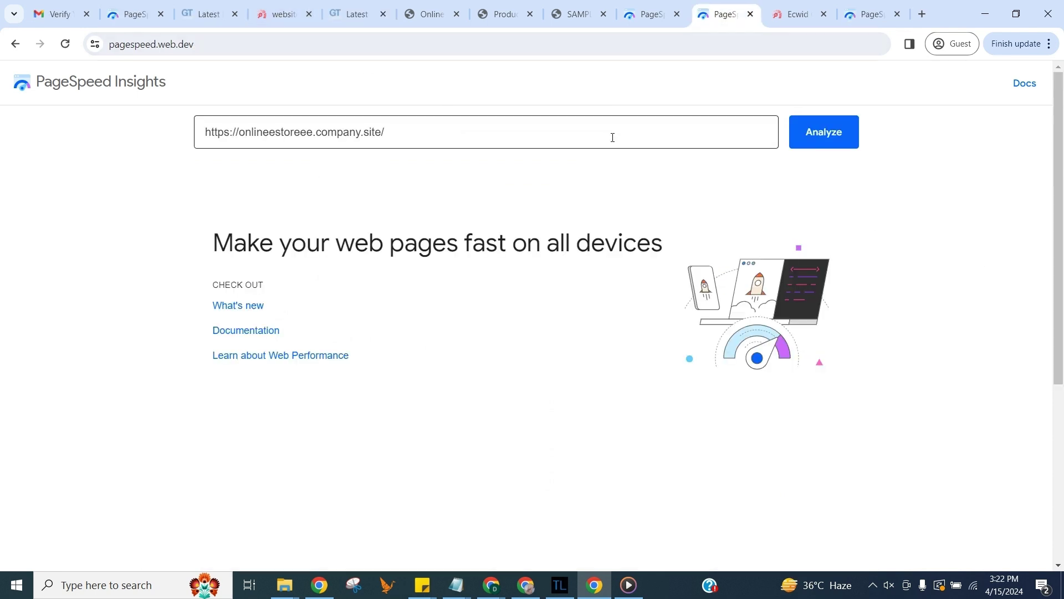
Step: Re-run PageSpeed Insights on the homepage with ?nospeedy appended, scoring desktop Performance 78
click(612, 137)
text(?nospeedy)
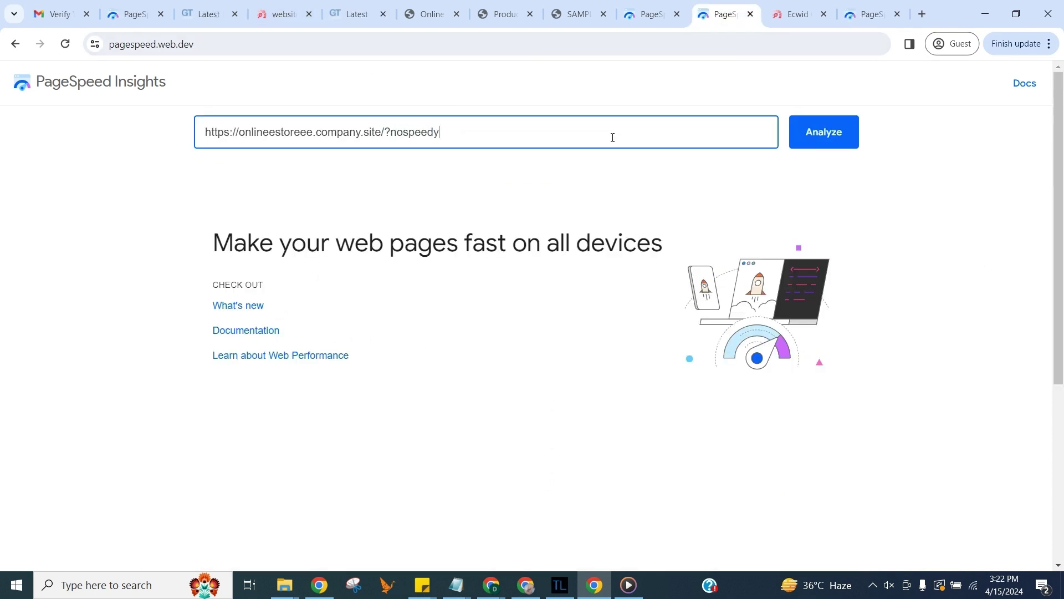
key(Return)
key(ctrl+shift+Tab)
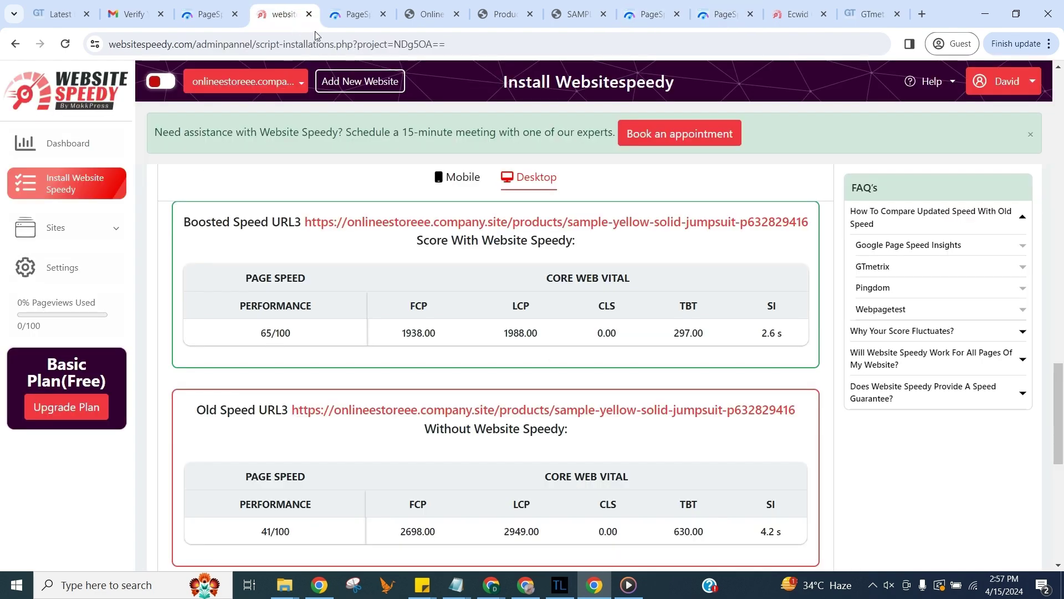
Step: Scroll back to the top of the install page and expand Sites in the sidebar
scroll(443, 205, up, 10)
scroll(443, 205, up, 8)
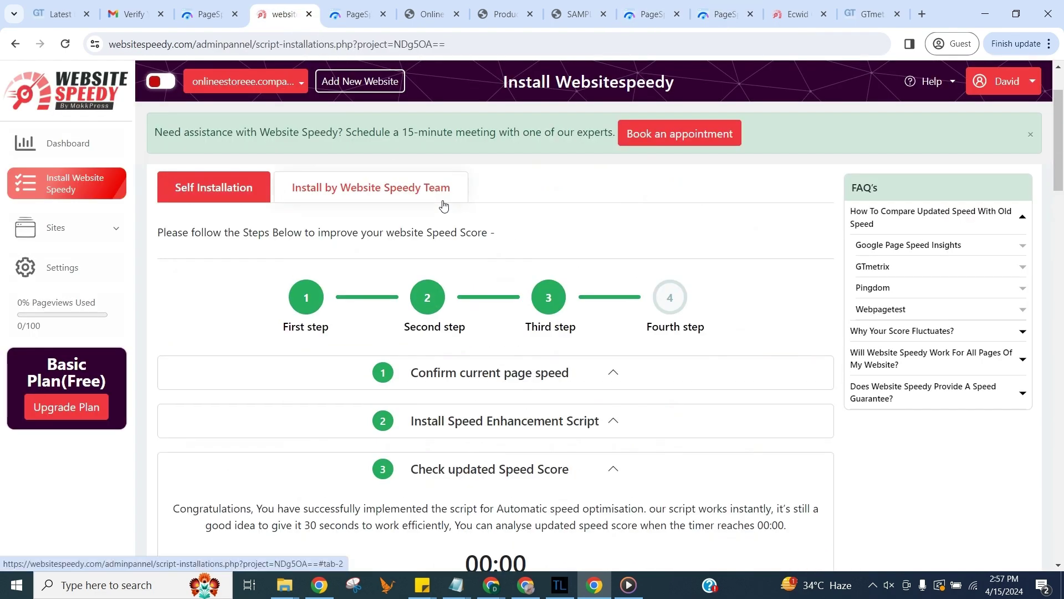
scroll(443, 201, up, 1)
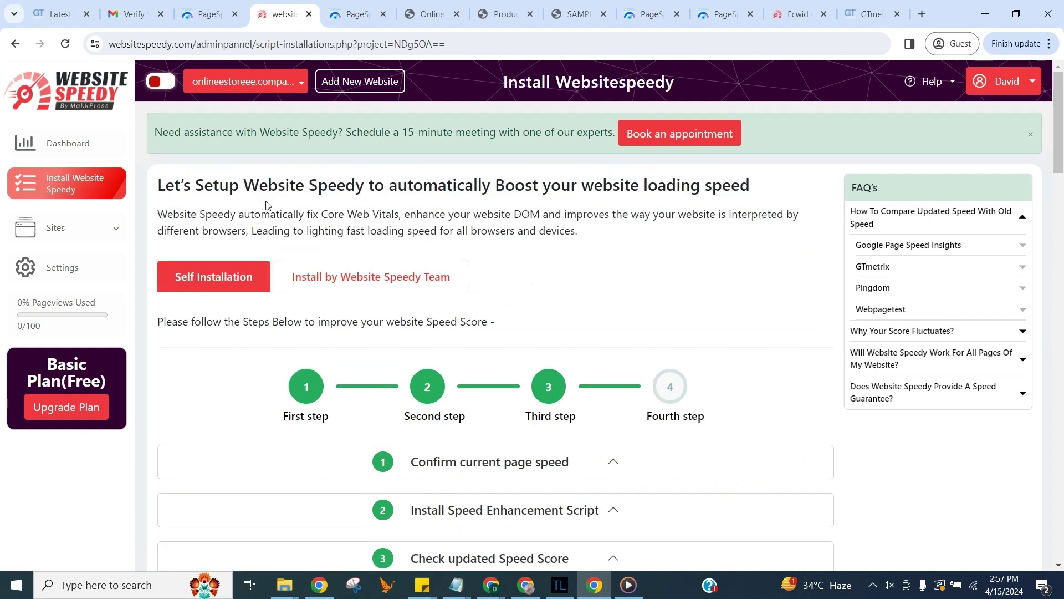
click(114, 228)
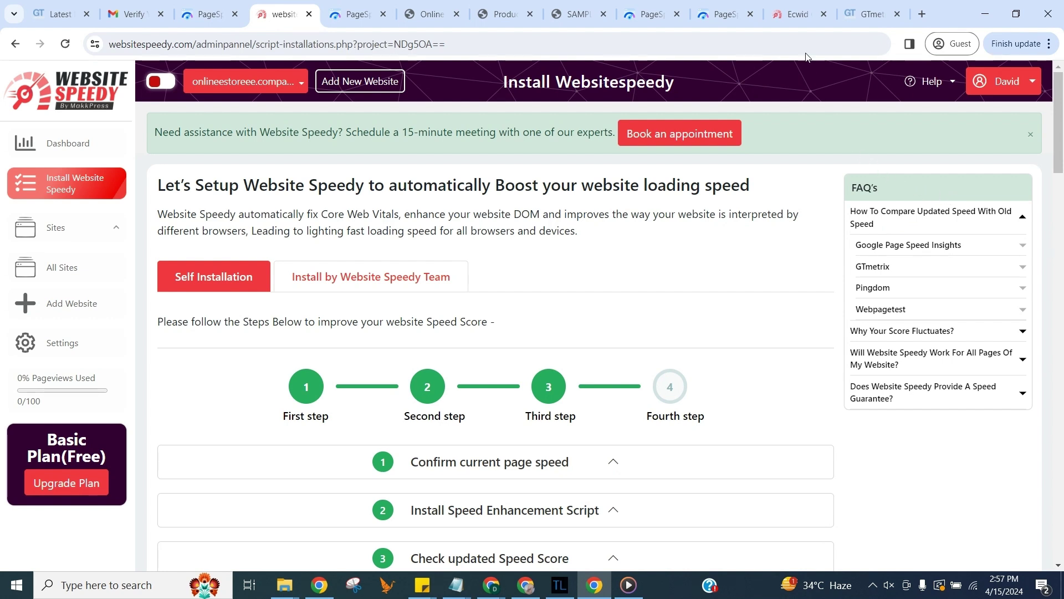
Step: Switch to the Ecwid browser tab showing the Fix Ecwid Core Web Vitals page
click(791, 19)
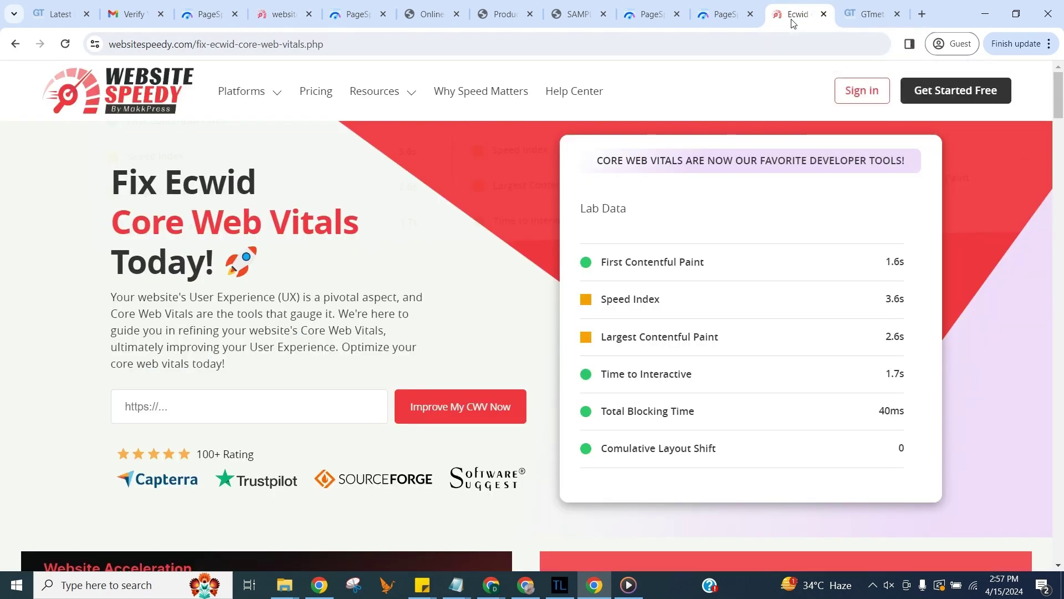